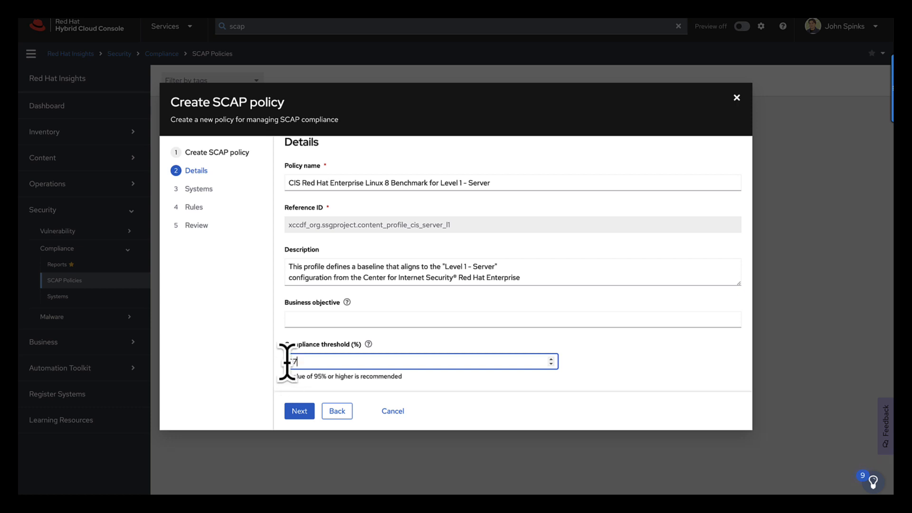
# Step: Continue to the Systems step, add all systems whose name contains 'rhc' to the policy, and proceed to Rules
pyautogui.click(299, 411)
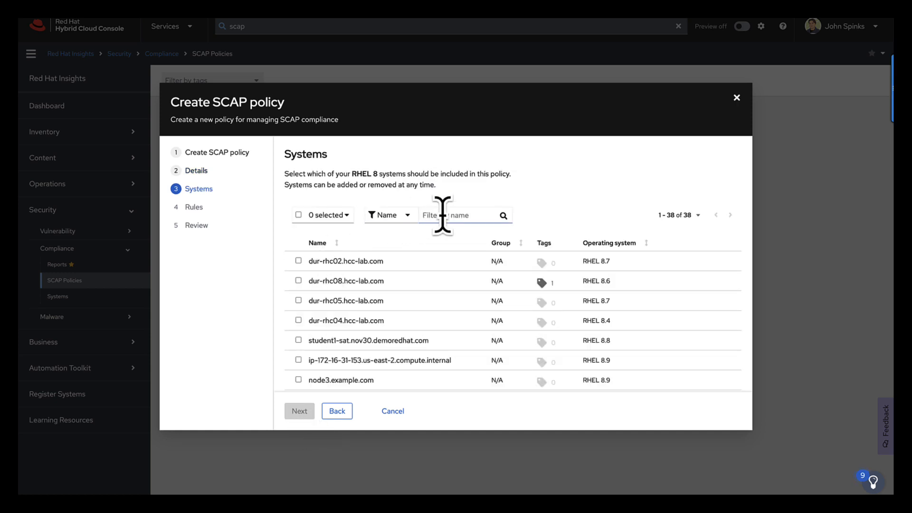
pyautogui.click(442, 215)
pyautogui.write('rhc')
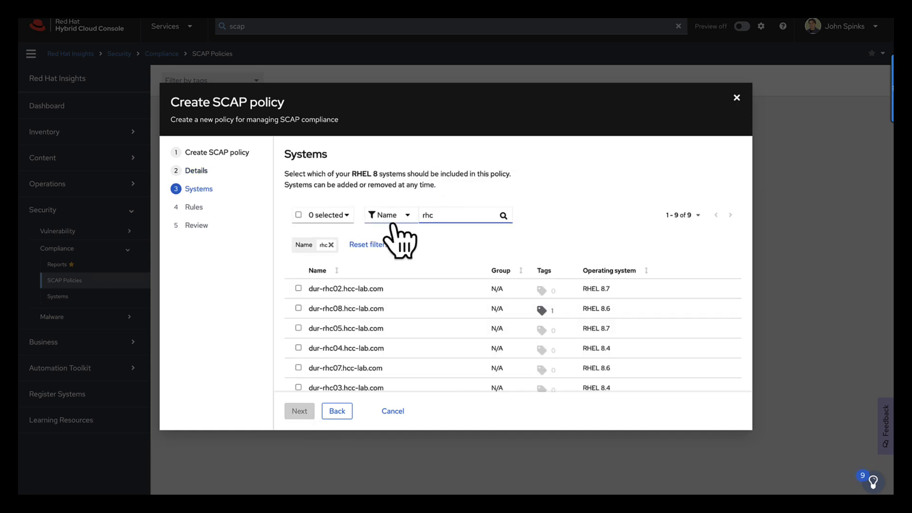
pyautogui.click(298, 214)
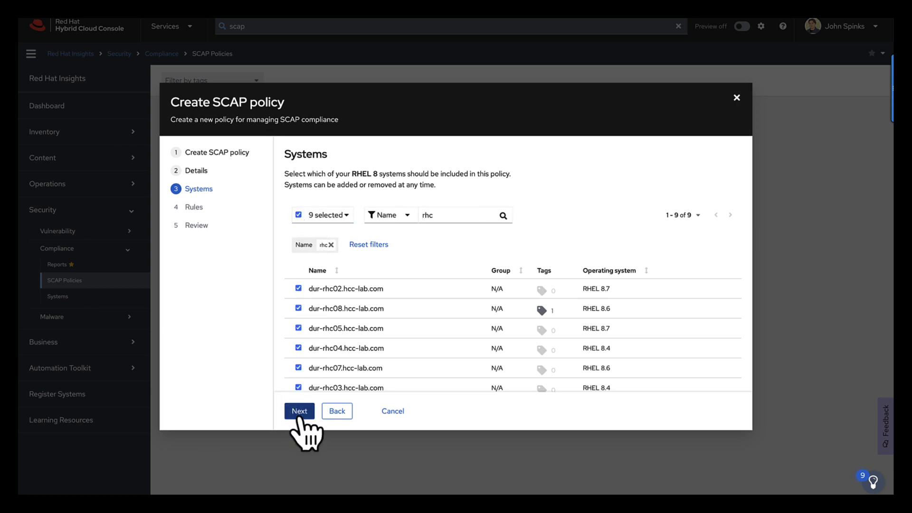
pyautogui.click(299, 411)
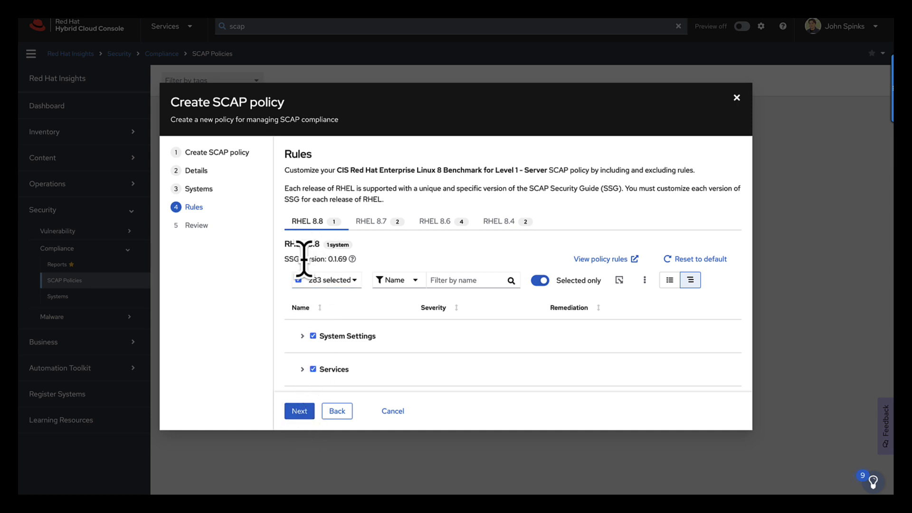
# Step: Compare the SSG versions and rule lists of the RHEL 8.8 and RHEL 8.4 tabs in list and tree views
pyautogui.moveTo(285, 259); pyautogui.dragTo(350, 262)
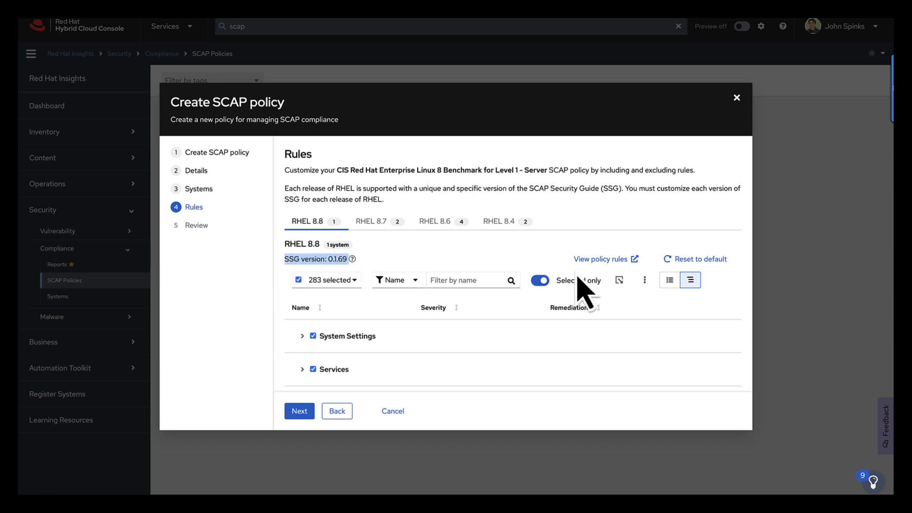
pyautogui.click(670, 281)
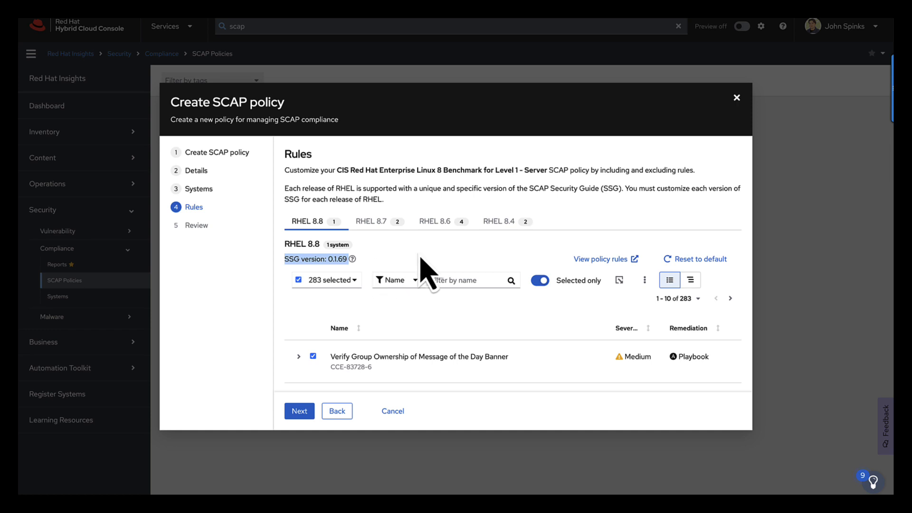
pyautogui.click(498, 224)
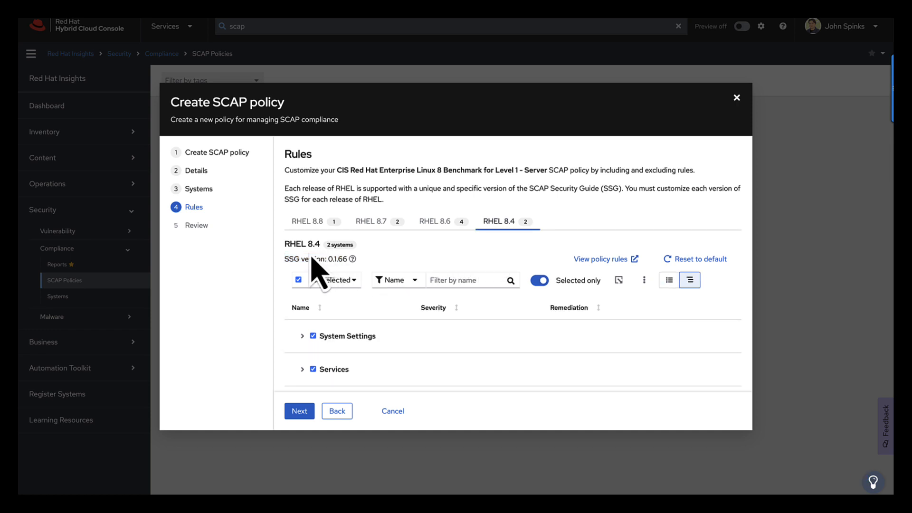
pyautogui.moveTo(284, 259); pyautogui.dragTo(346, 259)
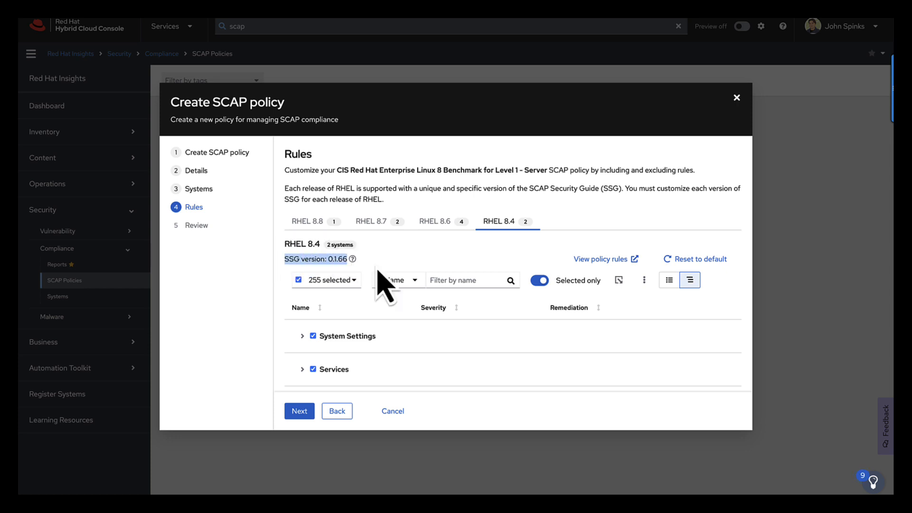
pyautogui.click(670, 283)
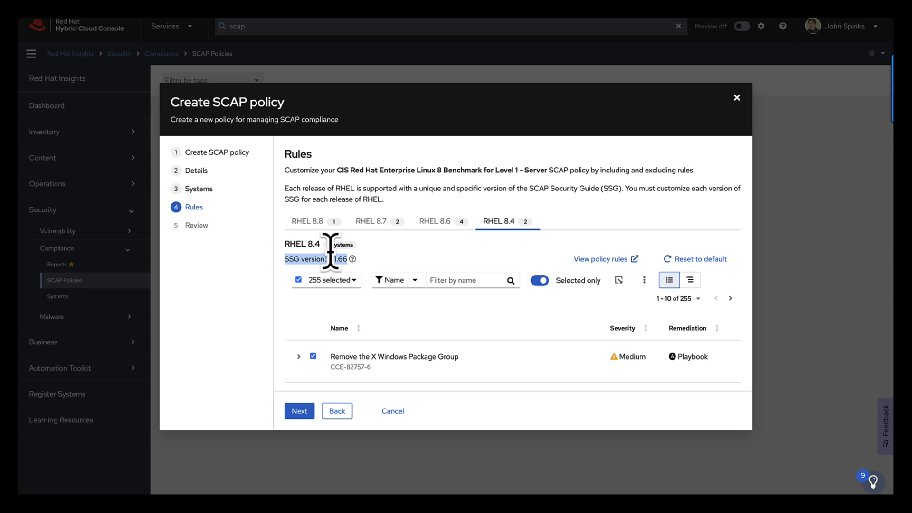
pyautogui.click(299, 223)
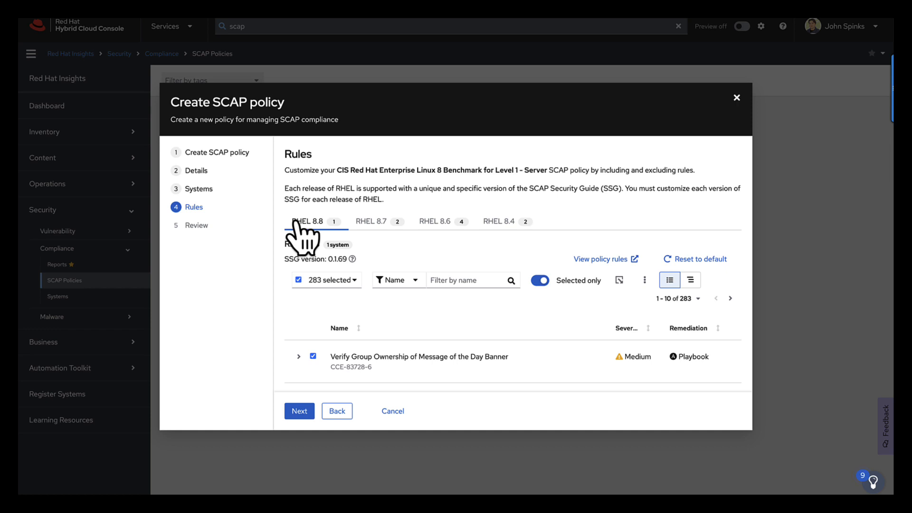
pyautogui.click(690, 279)
# Step: Expand the RHEL 8.8 rule tree down to the Set Password Maximum Age rule under Account and Access Control
pyautogui.scroll(-1, 304, 346)
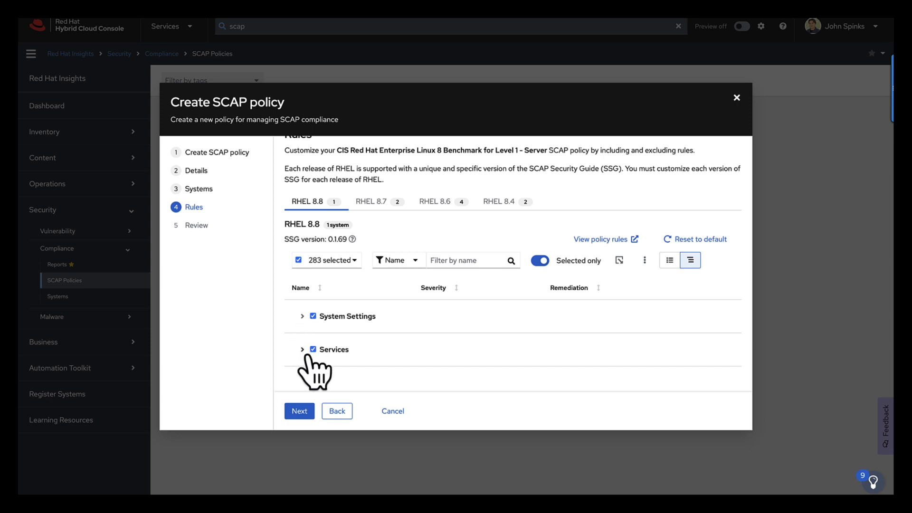
pyautogui.click(303, 316)
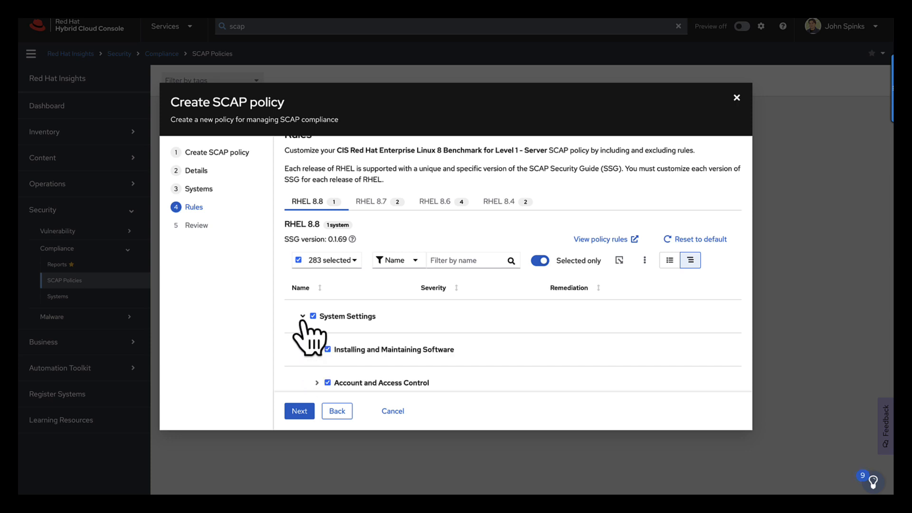
pyautogui.scroll(-3, 313, 328)
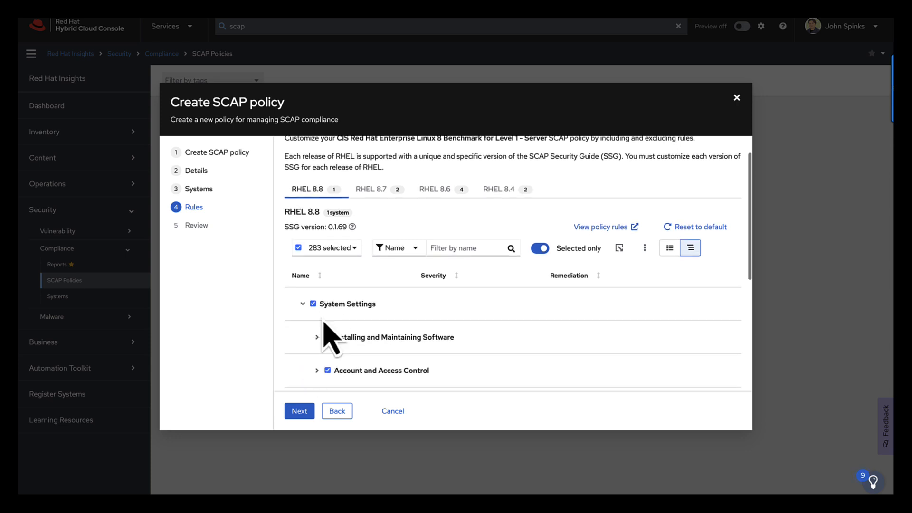
pyautogui.scroll(1, 312, 306)
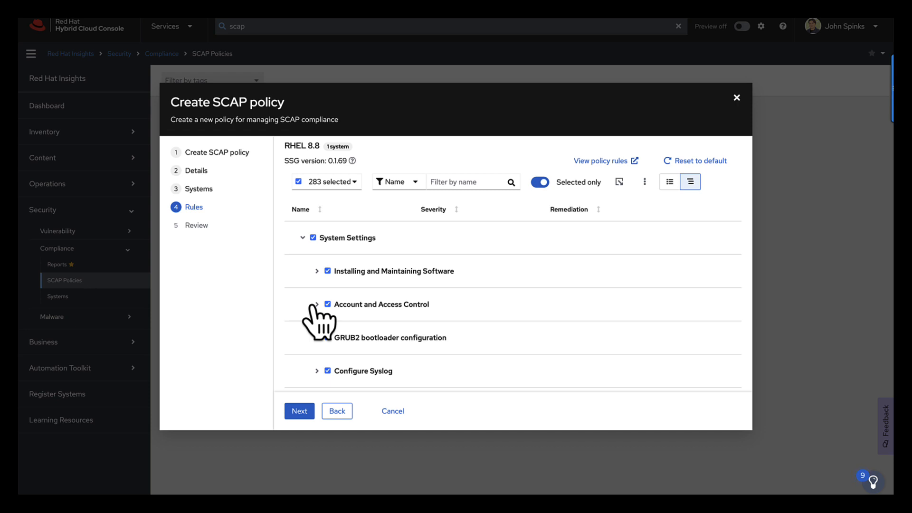
pyautogui.click(316, 305)
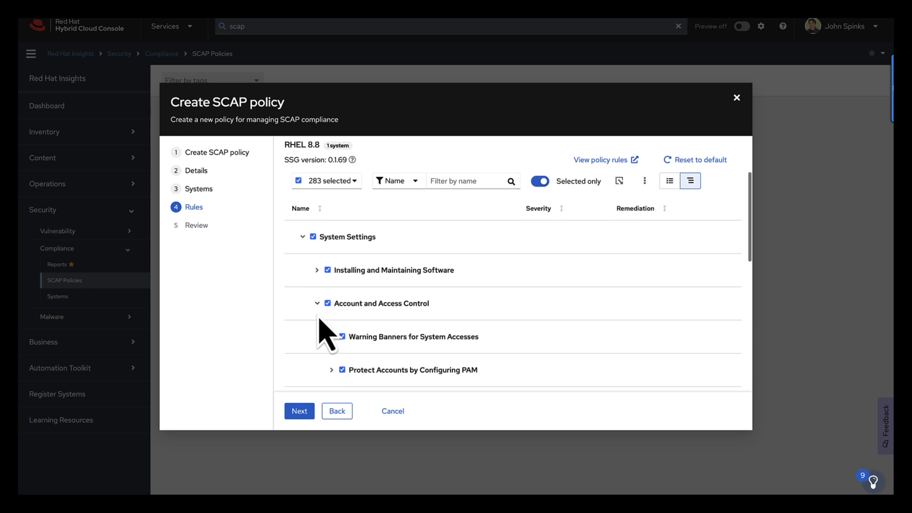
pyautogui.scroll(-1, 317, 320)
pyautogui.scroll(-2, 315, 326)
pyautogui.scroll(-1, 315, 335)
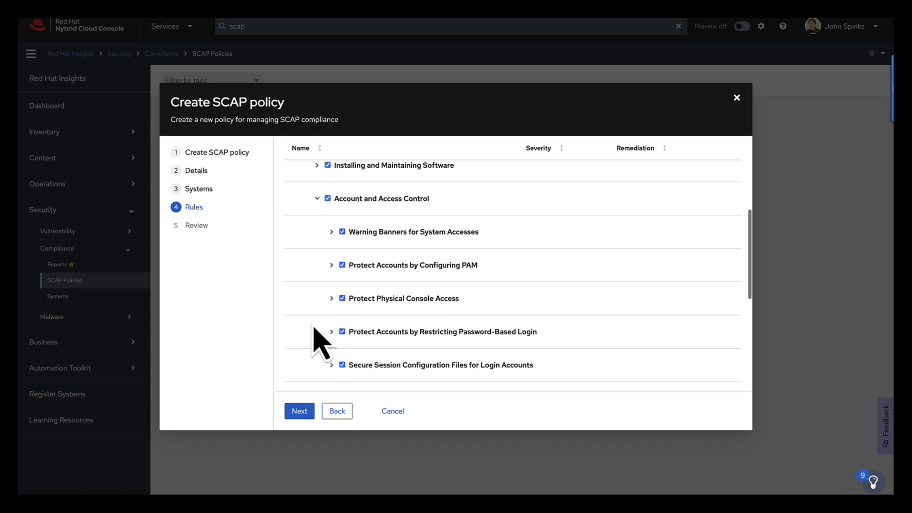
pyautogui.click(331, 329)
pyautogui.scroll(-1, 332, 328)
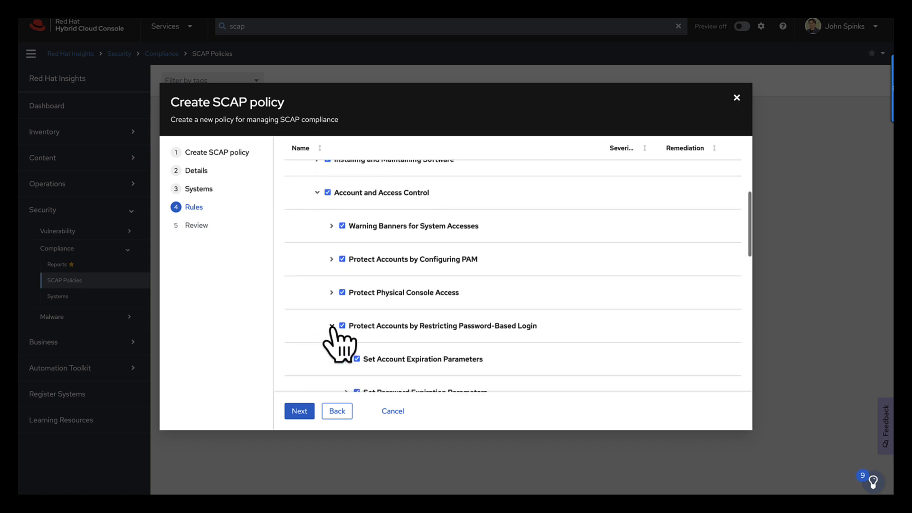
pyautogui.scroll(-1, 335, 332)
pyautogui.scroll(-3, 333, 333)
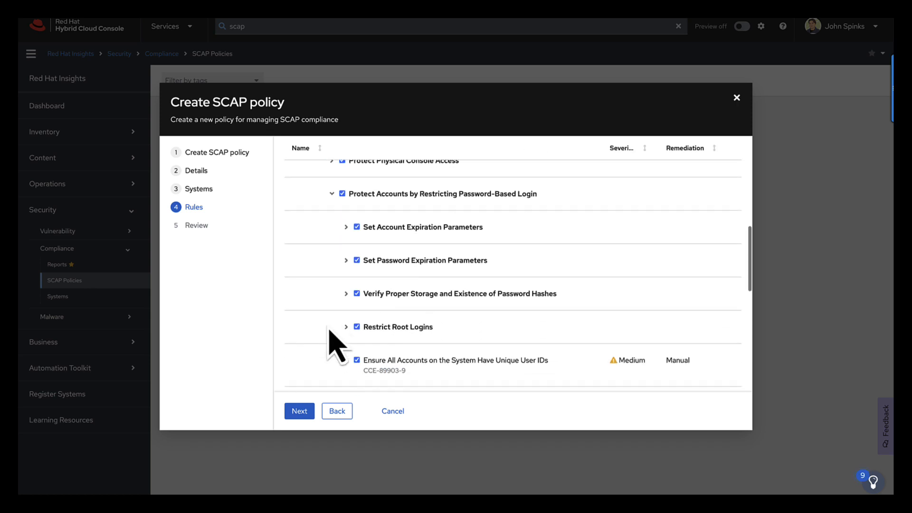
pyautogui.click(346, 258)
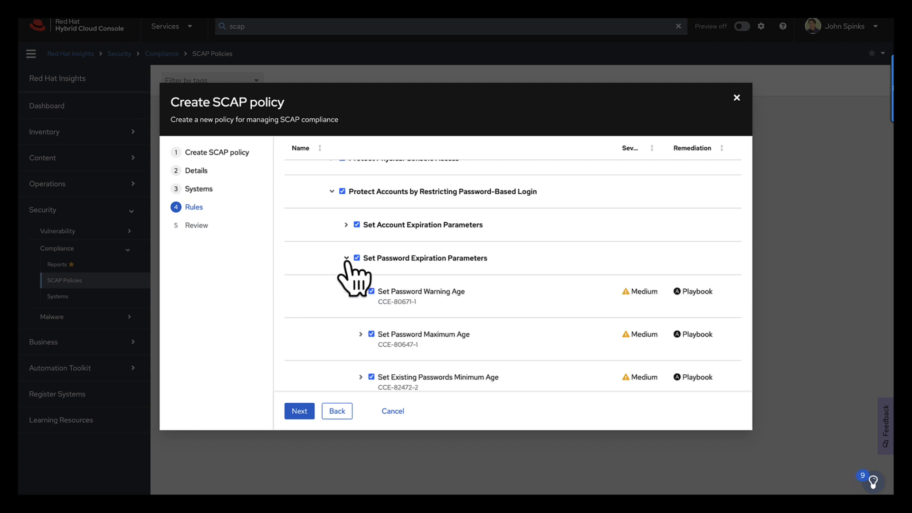
pyautogui.scroll(-3, 339, 304)
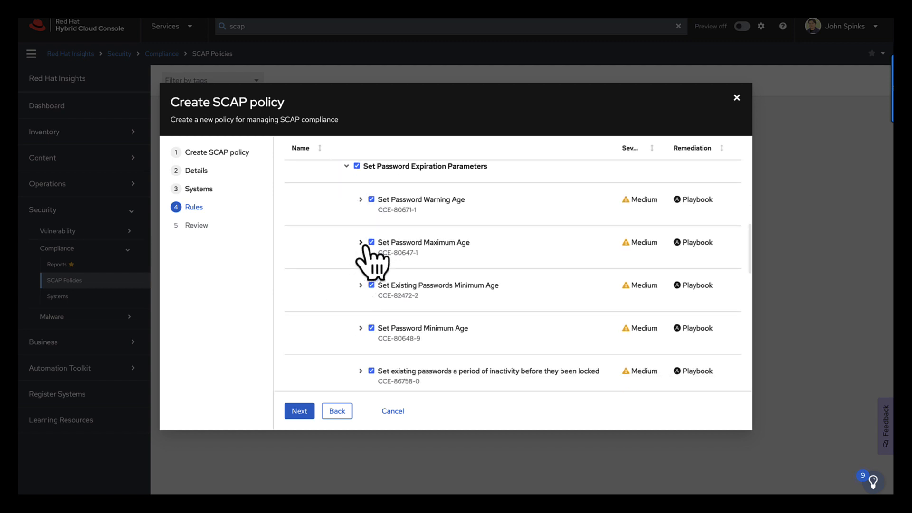
pyautogui.click(361, 242)
pyautogui.scroll(-2, 382, 284)
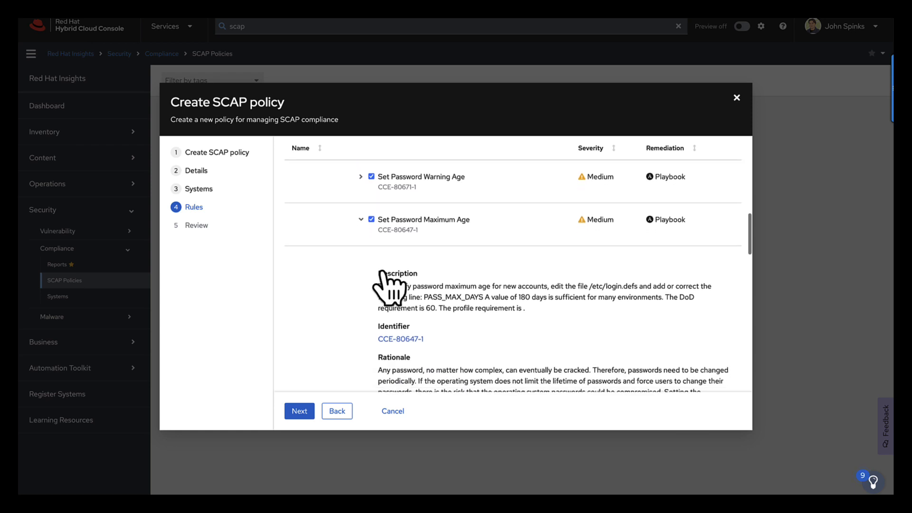
pyautogui.scroll(-3, 381, 280)
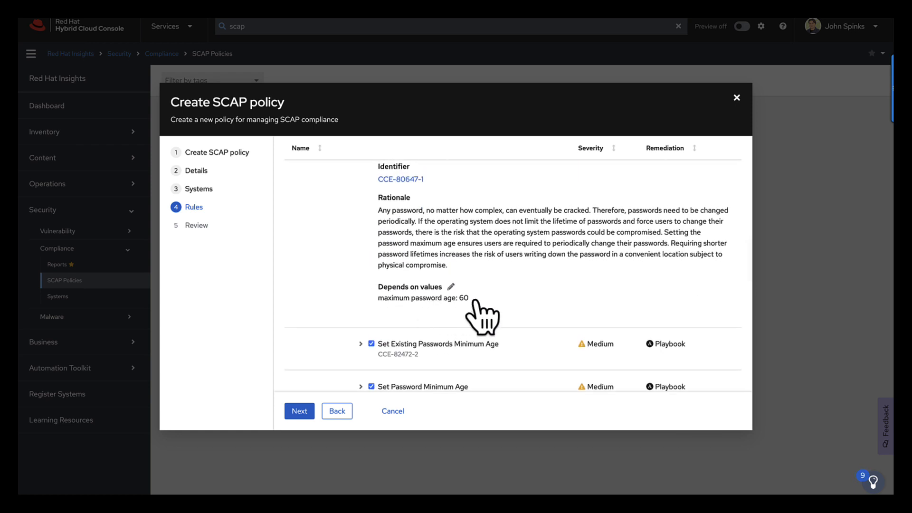
# Step: Set the maximum password age value of the Set Password Maximum Age rule to 45
pyautogui.click(451, 287)
pyautogui.doubleClick(467, 301)
pyautogui.write('45')
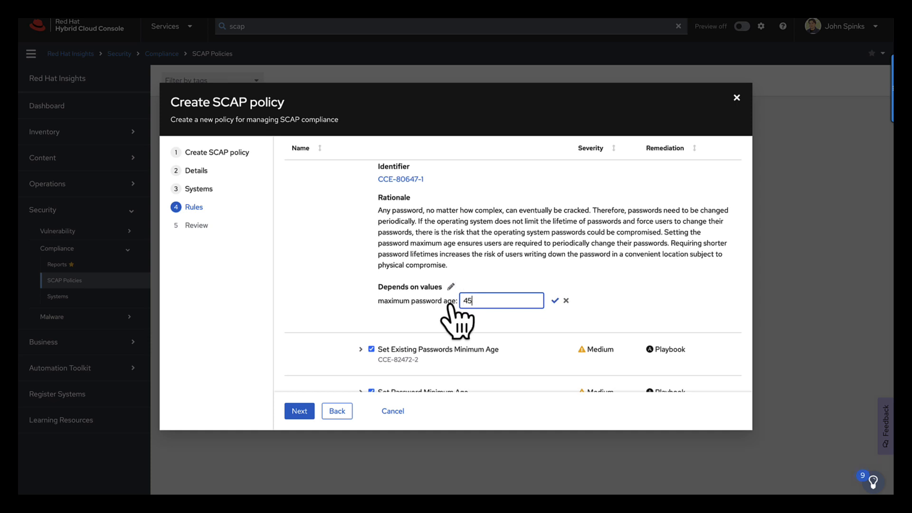
pyautogui.click(554, 300)
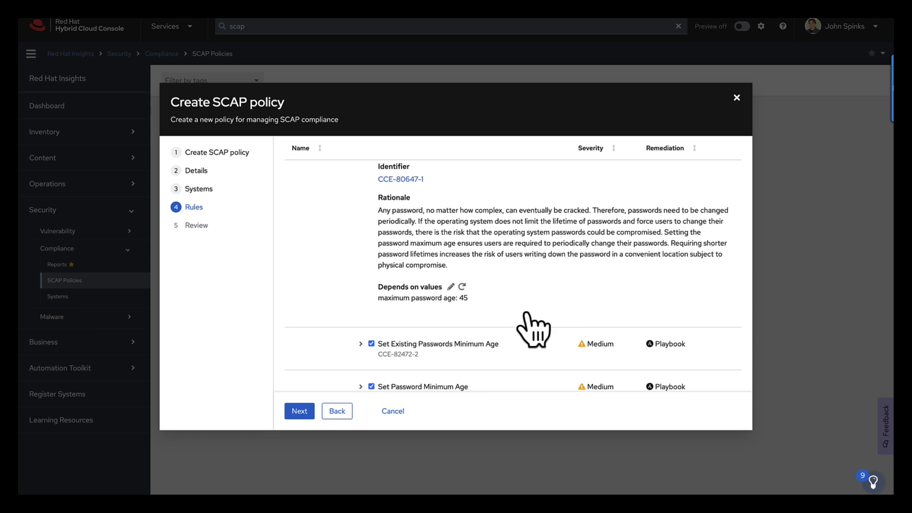
# Step: Expand the Set Existing Passwords Minimum Age rule and set its maximum password age value to 30
pyautogui.scroll(-1, 498, 326)
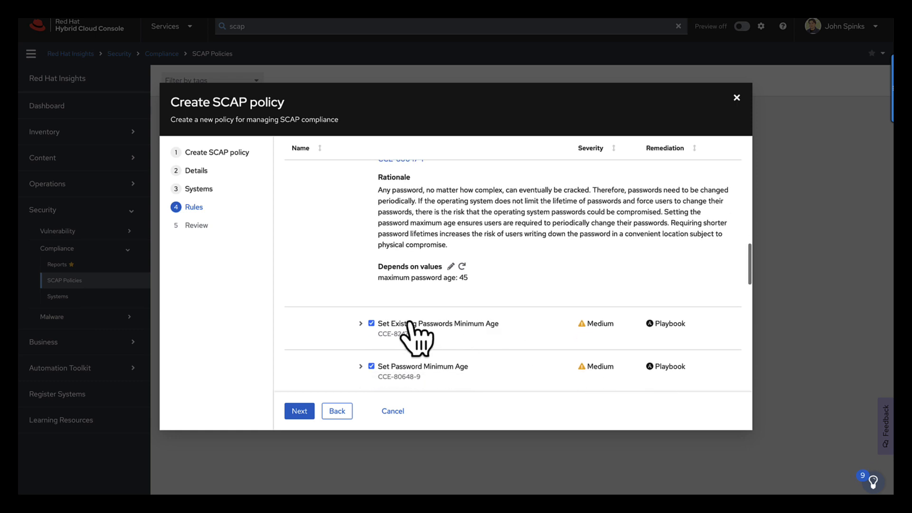
pyautogui.click(360, 324)
pyautogui.scroll(-3, 386, 347)
pyautogui.scroll(-5, 391, 333)
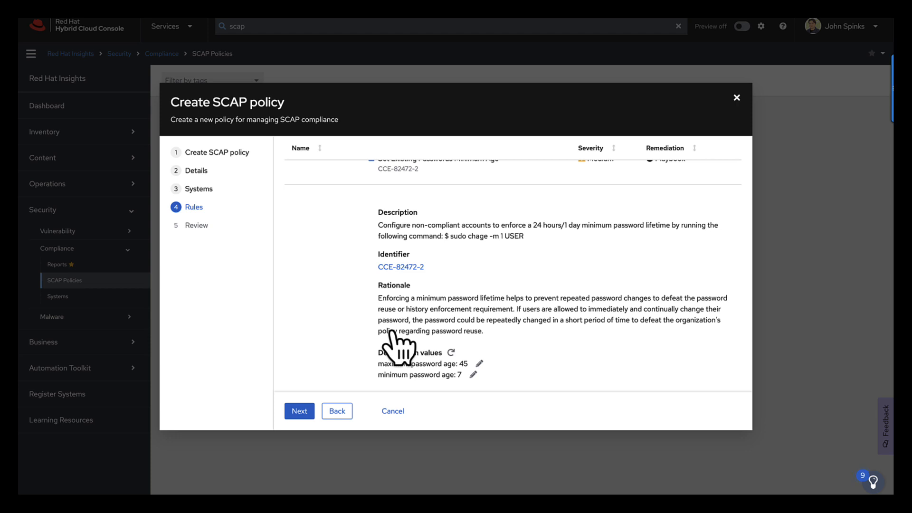
pyautogui.click(477, 364)
pyautogui.doubleClick(461, 367)
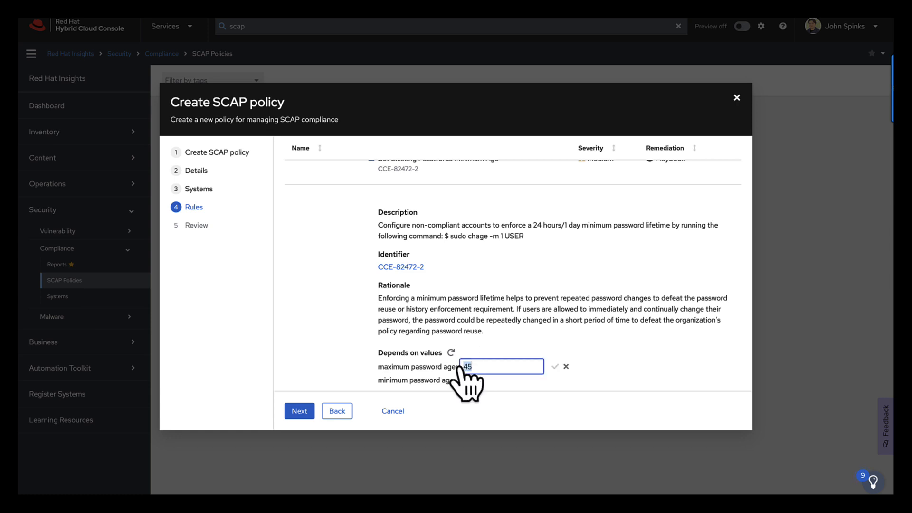
pyautogui.write('30')
pyautogui.click(555, 366)
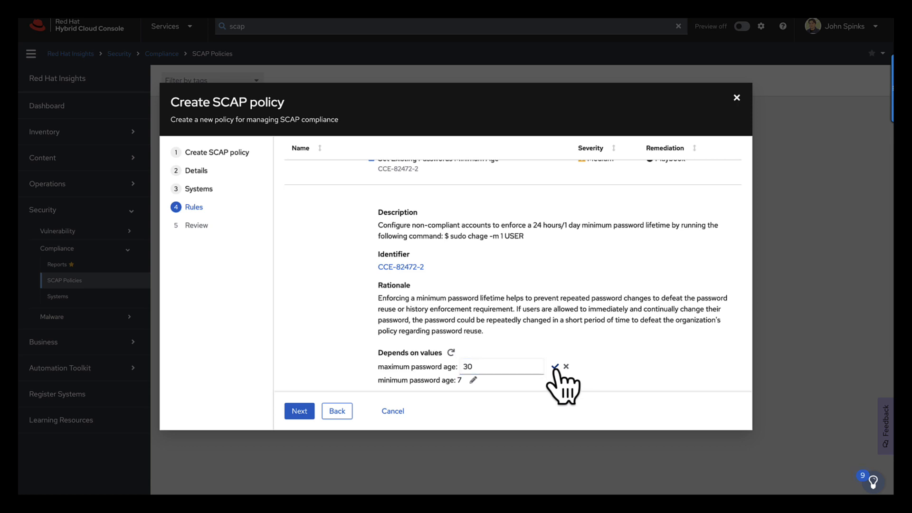
# Step: Review the edited rules and expand the Installing and Maintaining Software rule group
pyautogui.scroll(2, 489, 382)
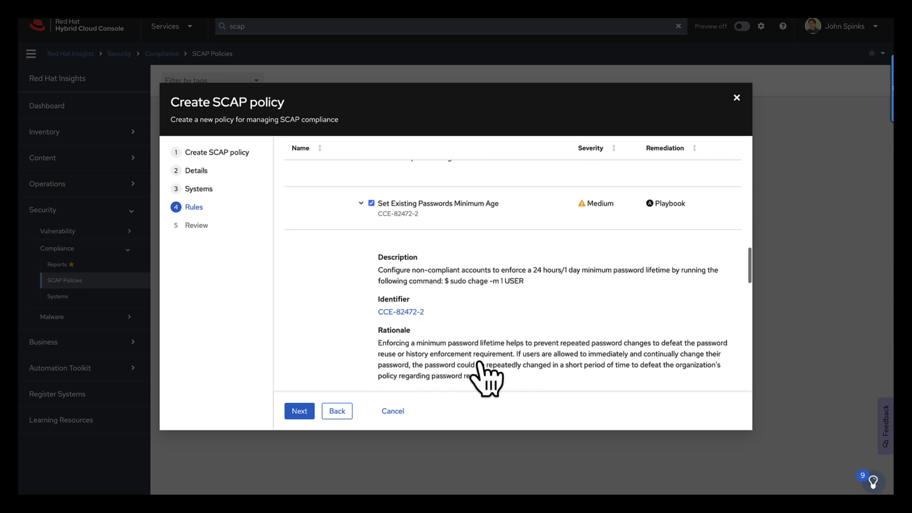
pyautogui.scroll(3, 479, 365)
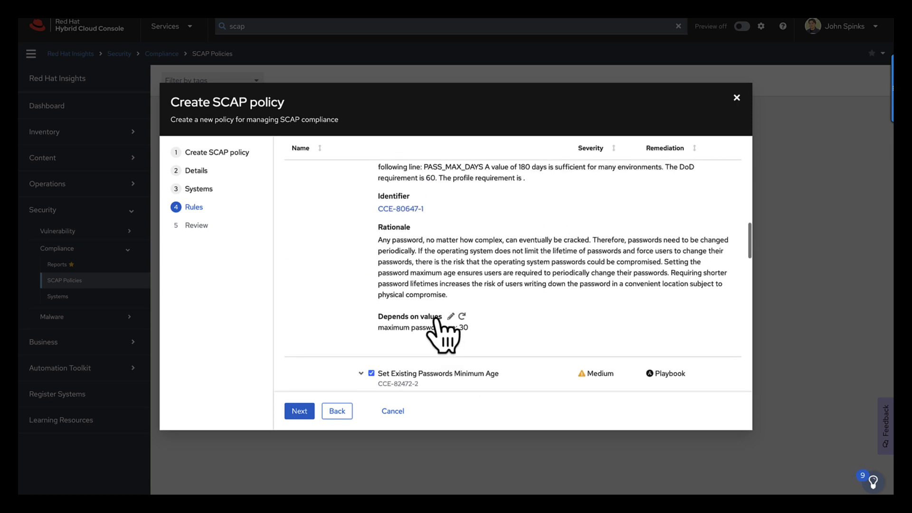
pyautogui.scroll(1, 461, 329)
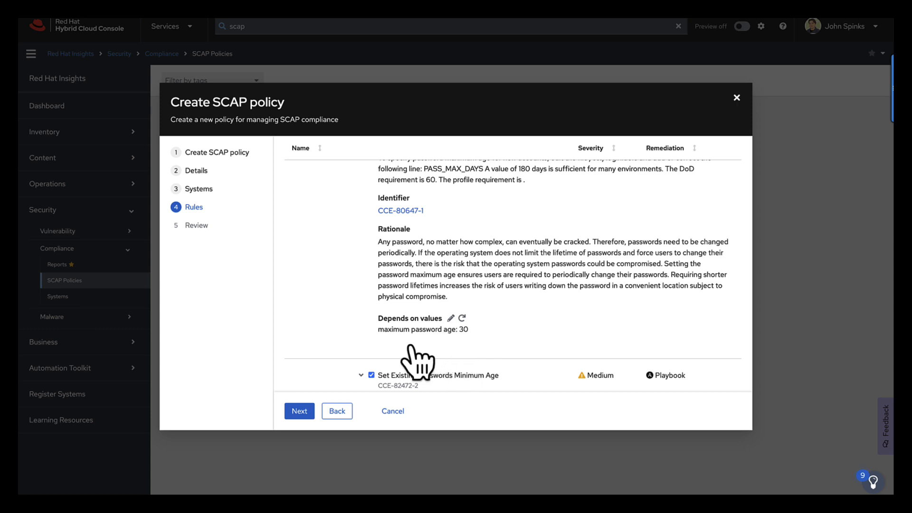
pyautogui.scroll(-3, 409, 346)
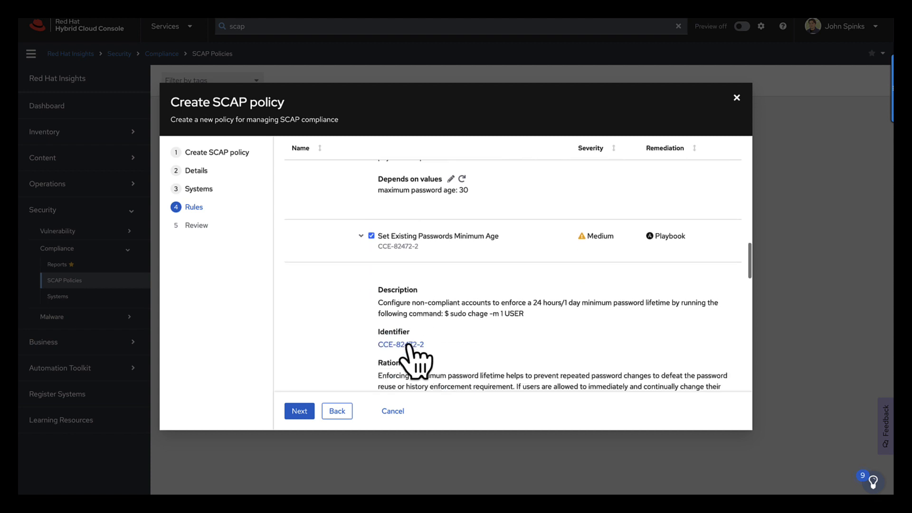
pyautogui.scroll(-2, 409, 360)
pyautogui.scroll(10, 410, 360)
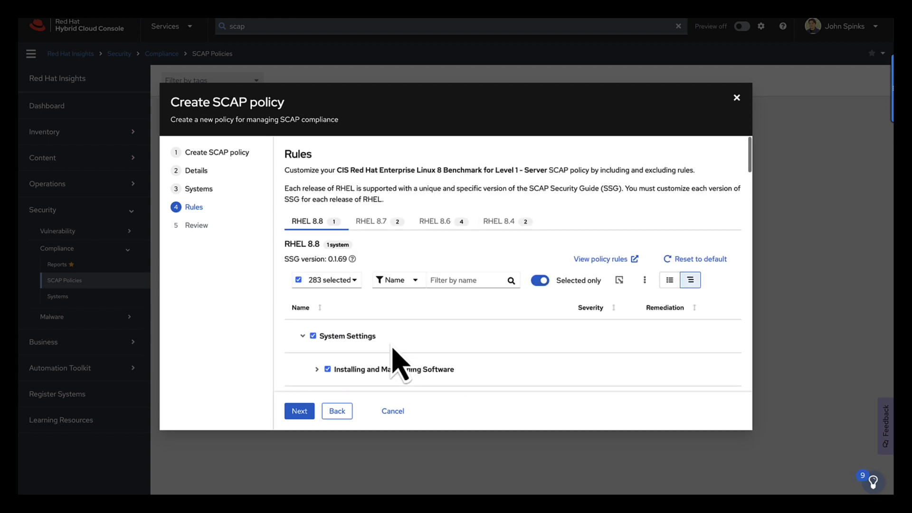
pyautogui.scroll(-3, 399, 346)
pyautogui.scroll(-1, 360, 342)
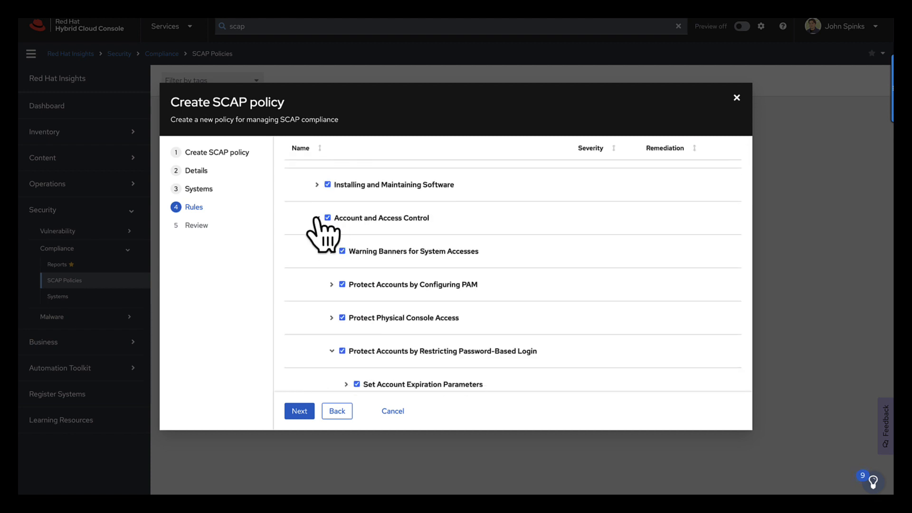
pyautogui.click(317, 185)
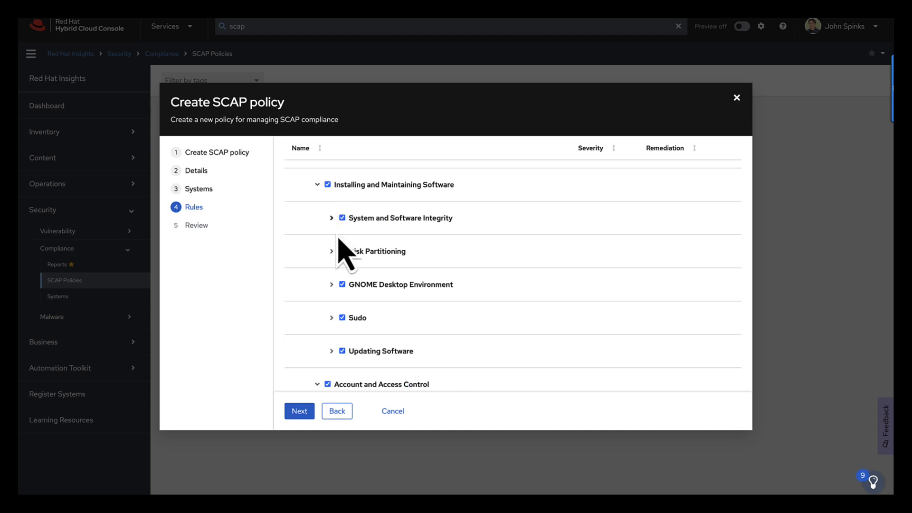
# Step: Expand System and Software Integrity down to the Verify Integrity with AIDE rules and browse them
pyautogui.click(332, 218)
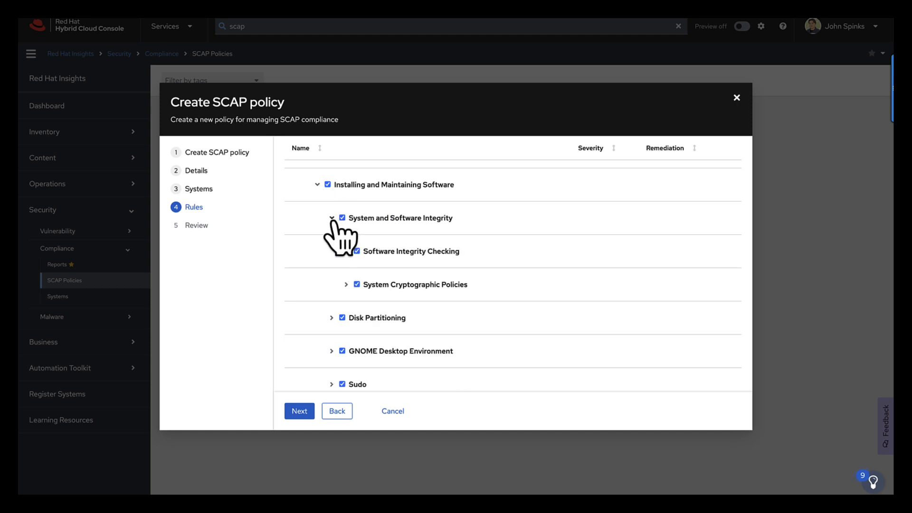
pyautogui.click(346, 251)
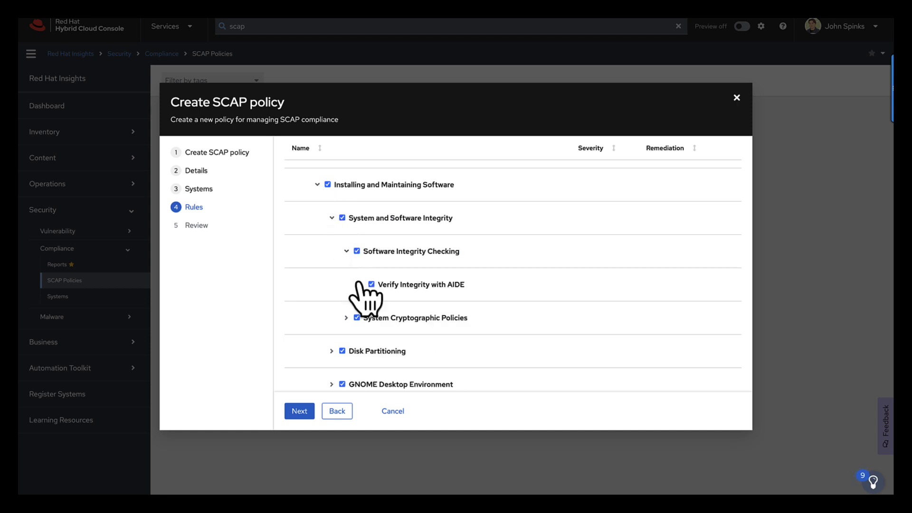
pyautogui.click(361, 284)
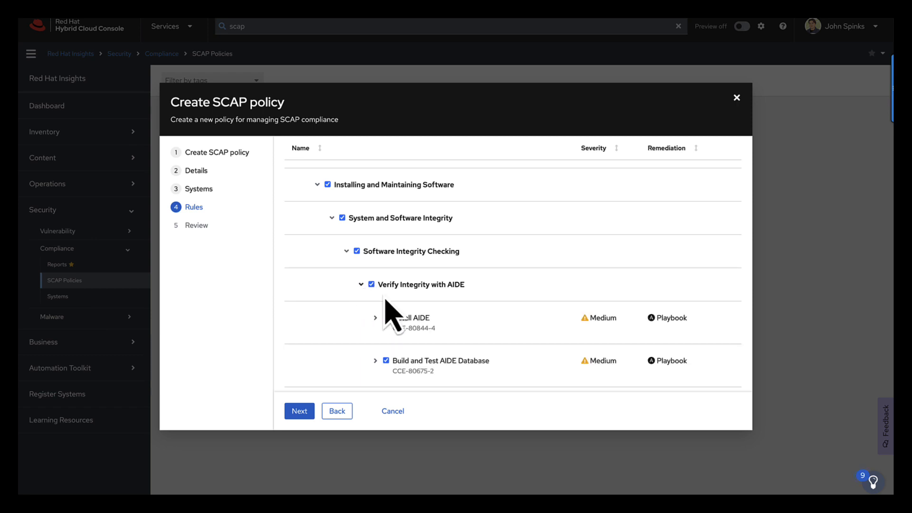
pyautogui.scroll(-3, 387, 285)
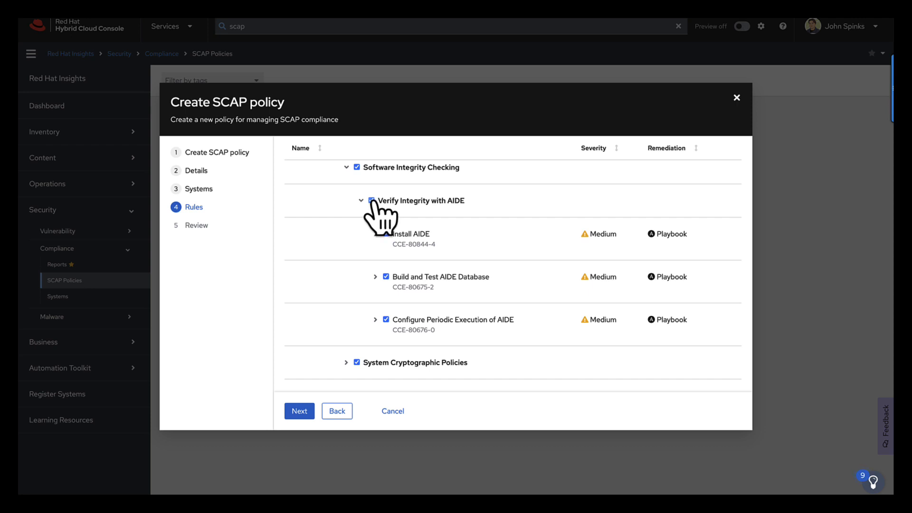
pyautogui.scroll(-5, 376, 204)
pyautogui.scroll(1, 368, 247)
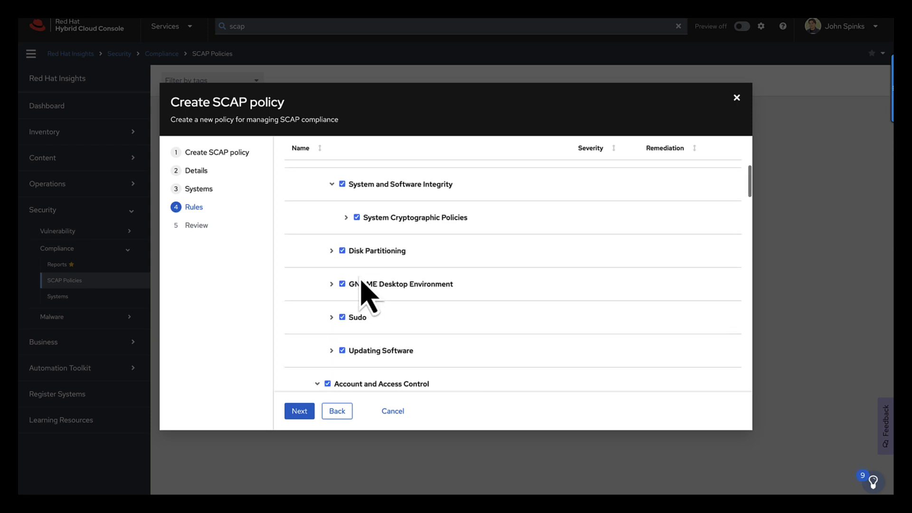
pyautogui.scroll(1, 366, 295)
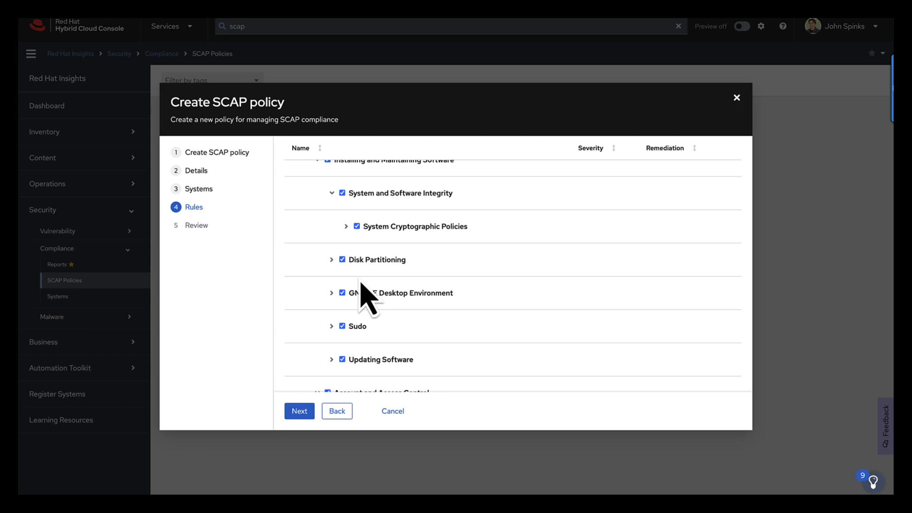
pyautogui.scroll(5, 444, 291)
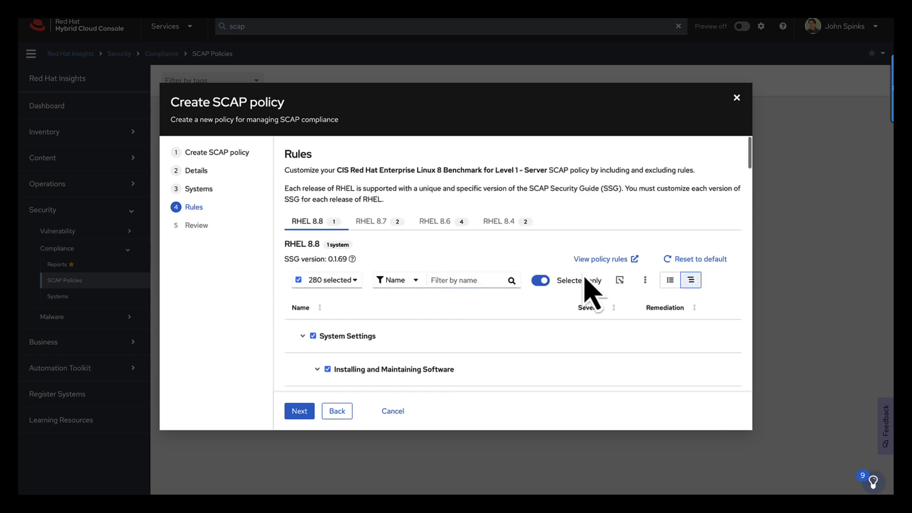
# Step: Switch the rules to list view and browse through the selected rules
pyautogui.click(669, 280)
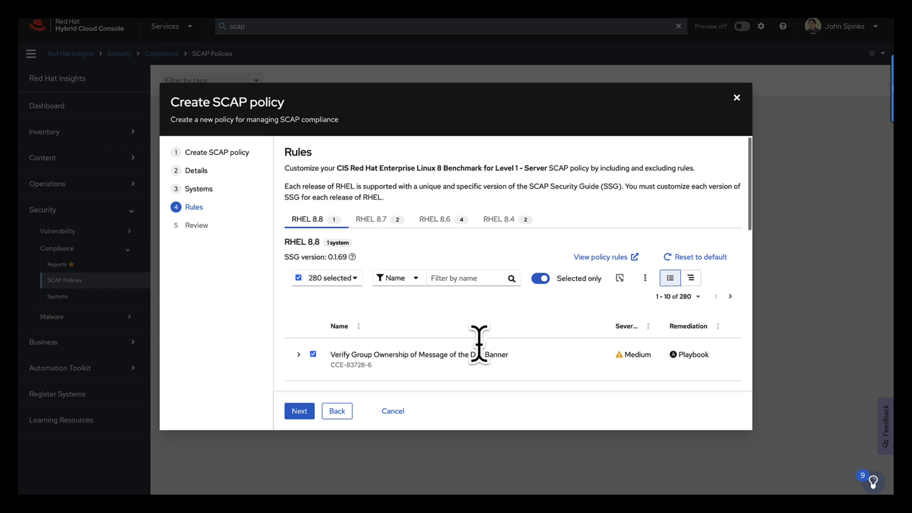
pyautogui.scroll(-3, 479, 349)
pyautogui.scroll(-1, 483, 364)
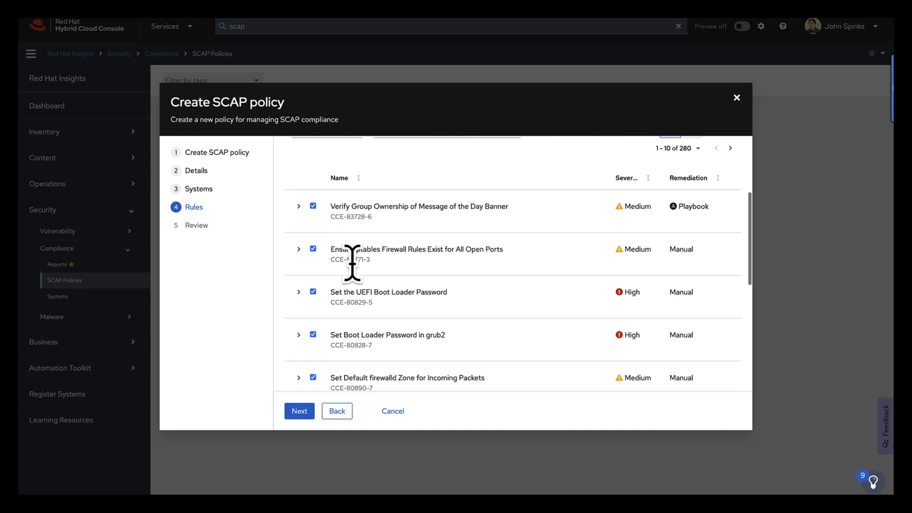
pyautogui.scroll(-2, 352, 263)
pyautogui.scroll(-3, 355, 271)
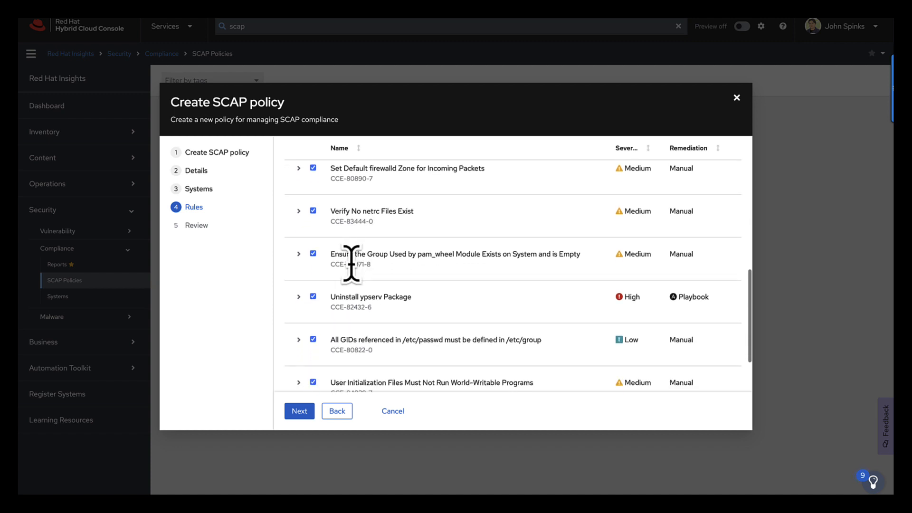
pyautogui.scroll(-2, 354, 270)
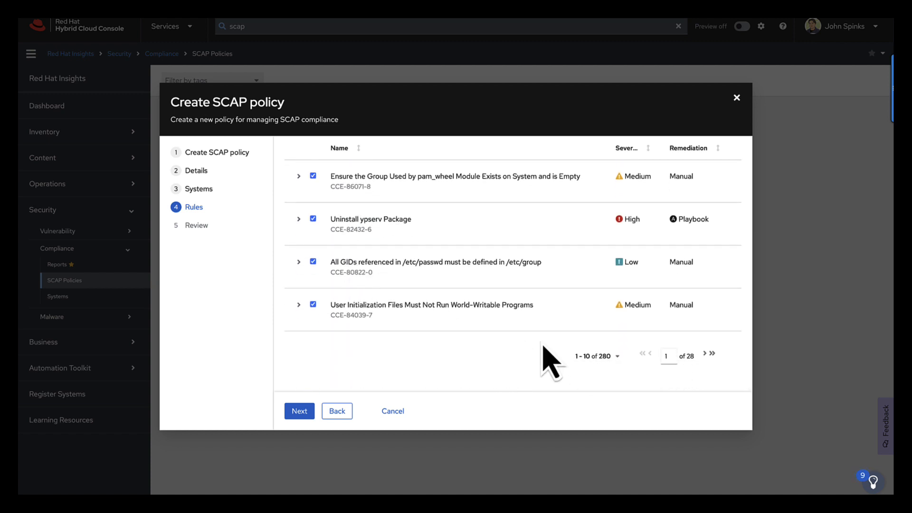
pyautogui.scroll(8, 594, 361)
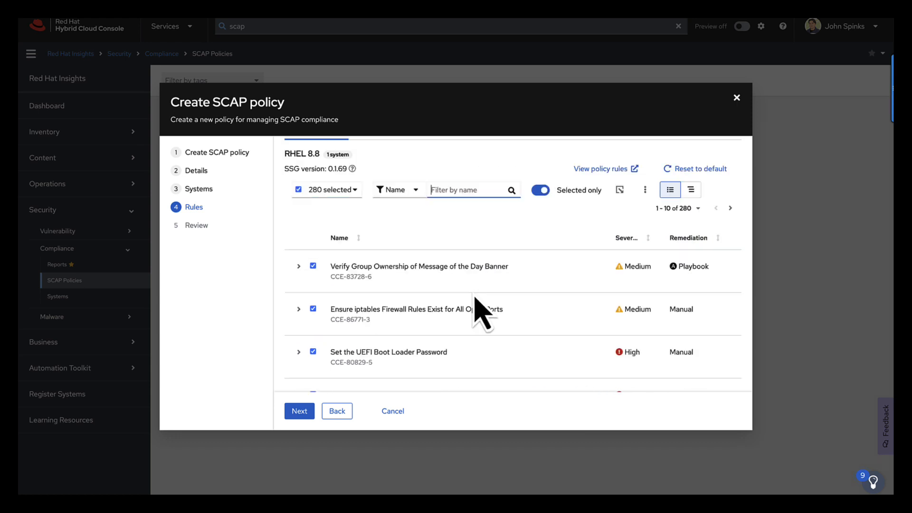
# Step: Filter the rules by name for password and expand the Set Password Warning Age rule to review its details
pyautogui.write('password')
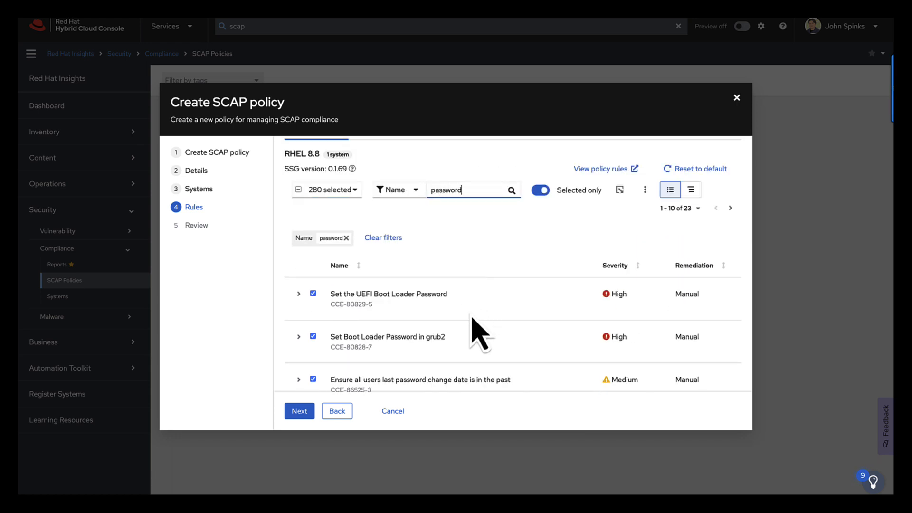
pyautogui.scroll(-4, 472, 327)
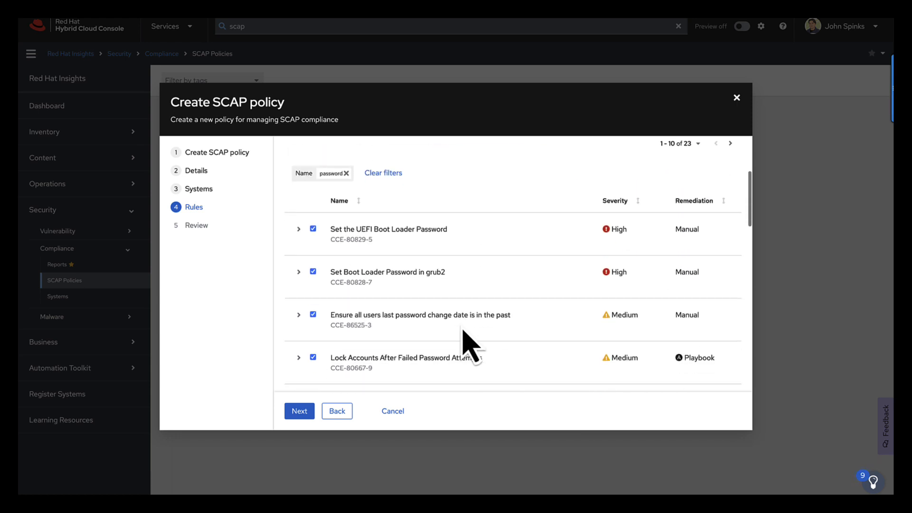
pyautogui.scroll(-3, 459, 323)
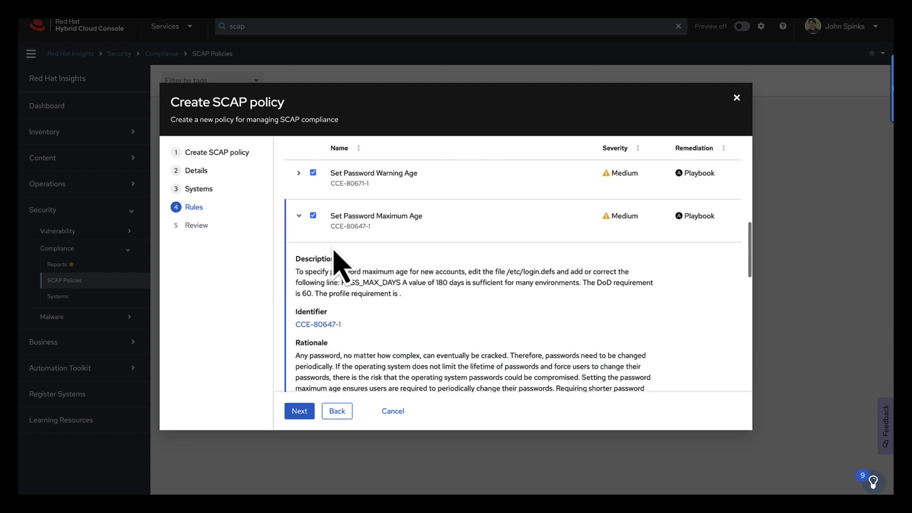
pyautogui.click(298, 173)
pyautogui.scroll(-2, 359, 230)
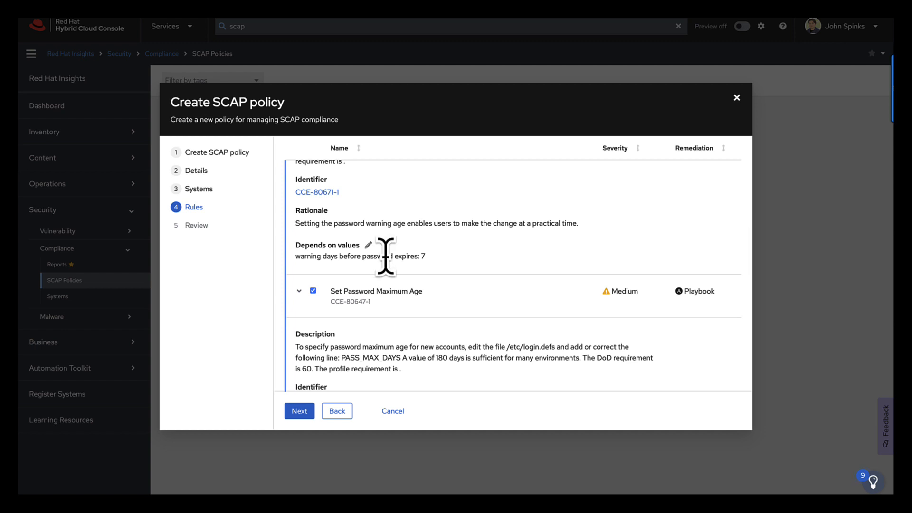
pyautogui.scroll(10, 478, 335)
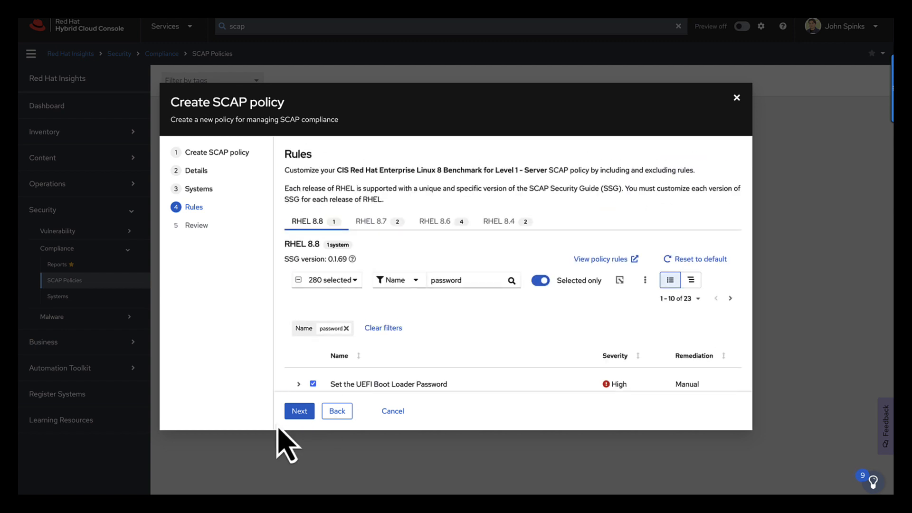
# Step: Continue to the Review step and finish creating the SCAP policy
pyautogui.click(300, 411)
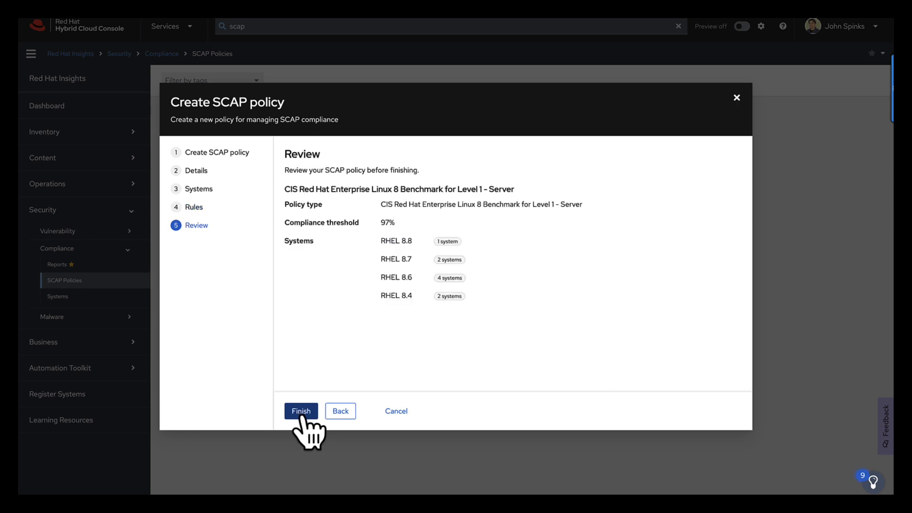
pyautogui.click(301, 411)
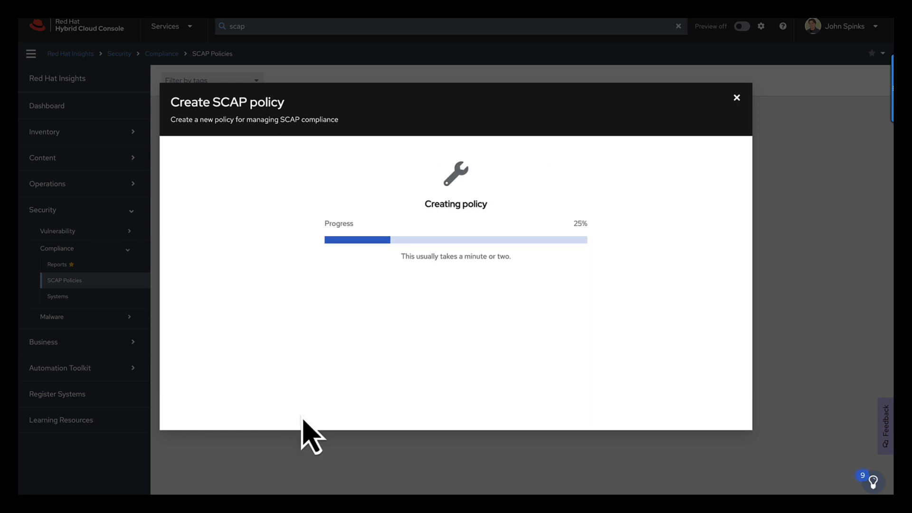